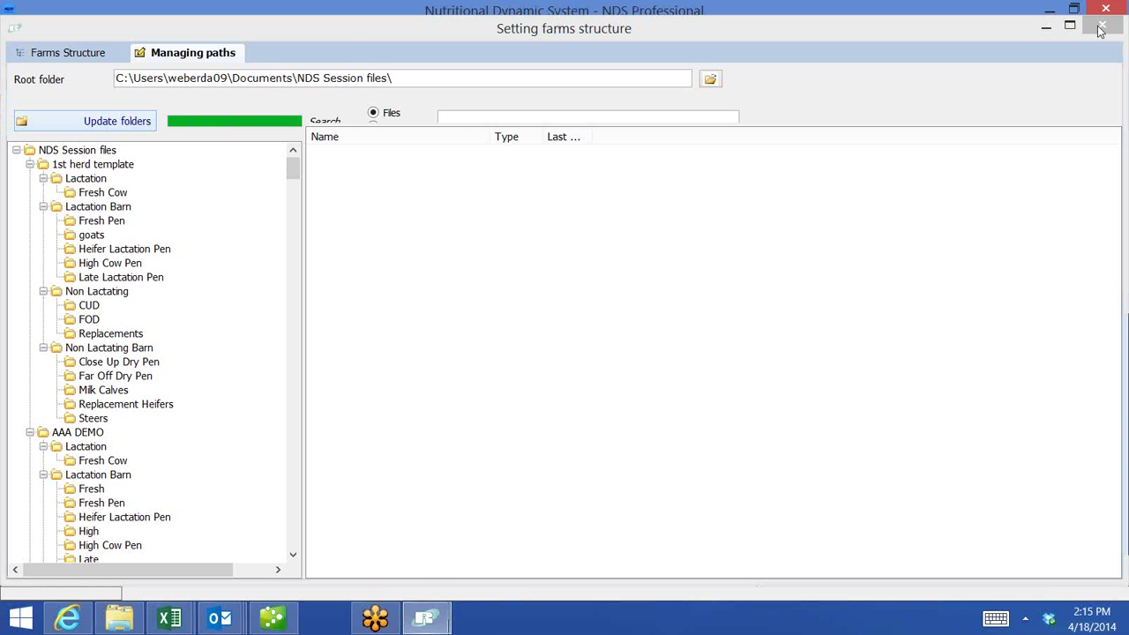
Step: Close the Setting farms structure window and show the Demo Fresh Cow DEMO 2014 4 18 recipe
{"action": "left_click", "coordinate": [1101, 30]}
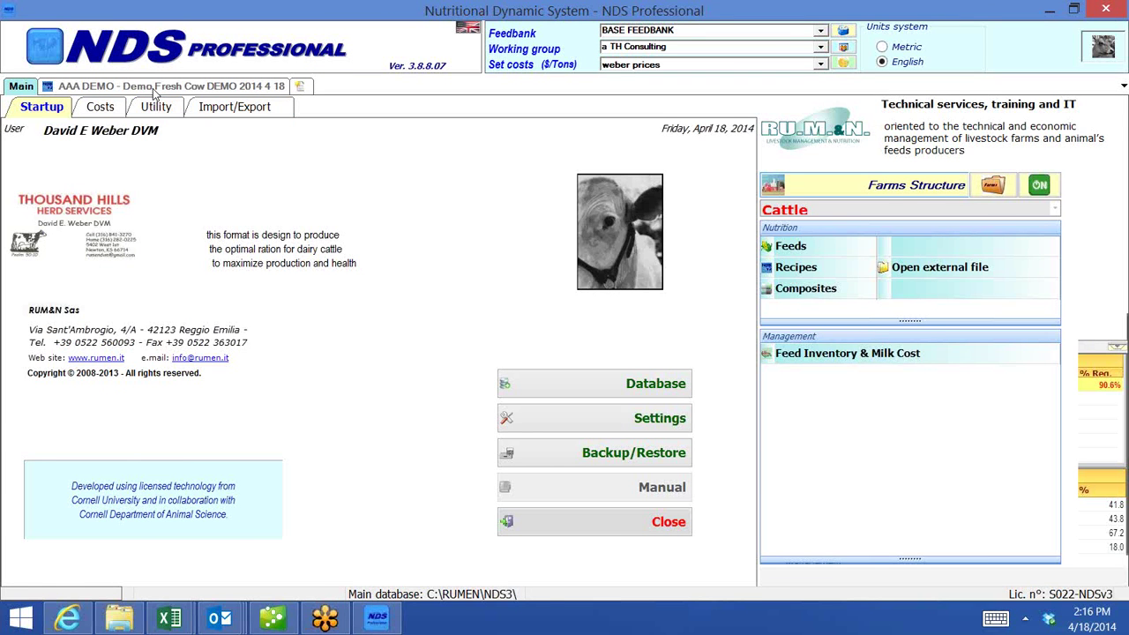
{"action": "left_click", "coordinate": [155, 86]}
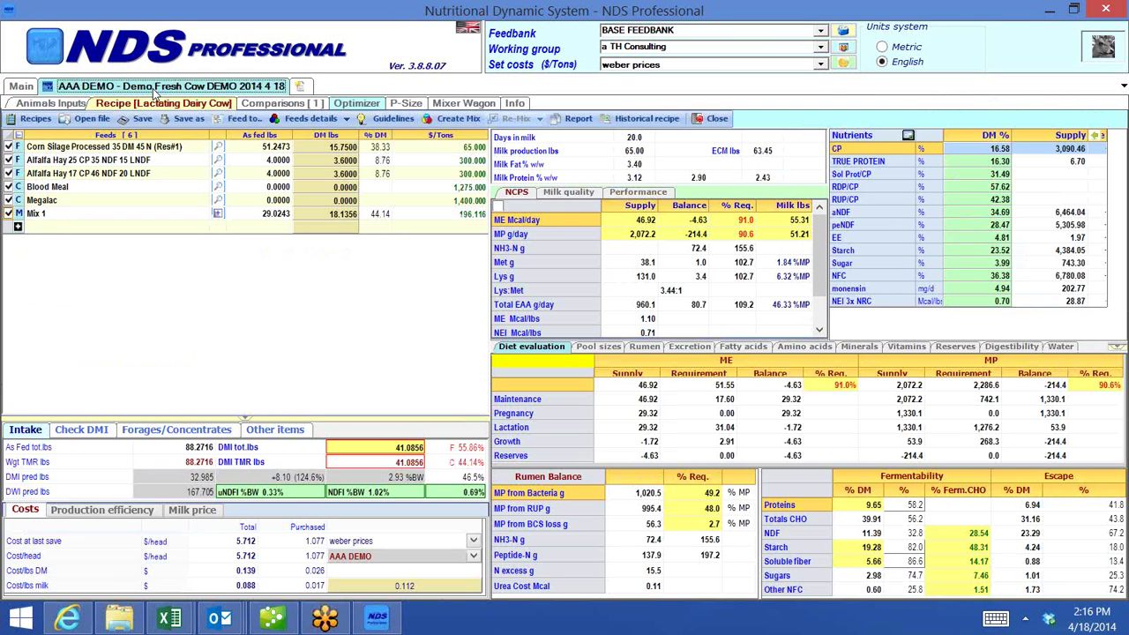
Step: Save the recipe as 'Demo Fresh Cow DEMO 2 2014 4 18', with matching description, in Fresh Pen
{"action": "left_click", "coordinate": [188, 120]}
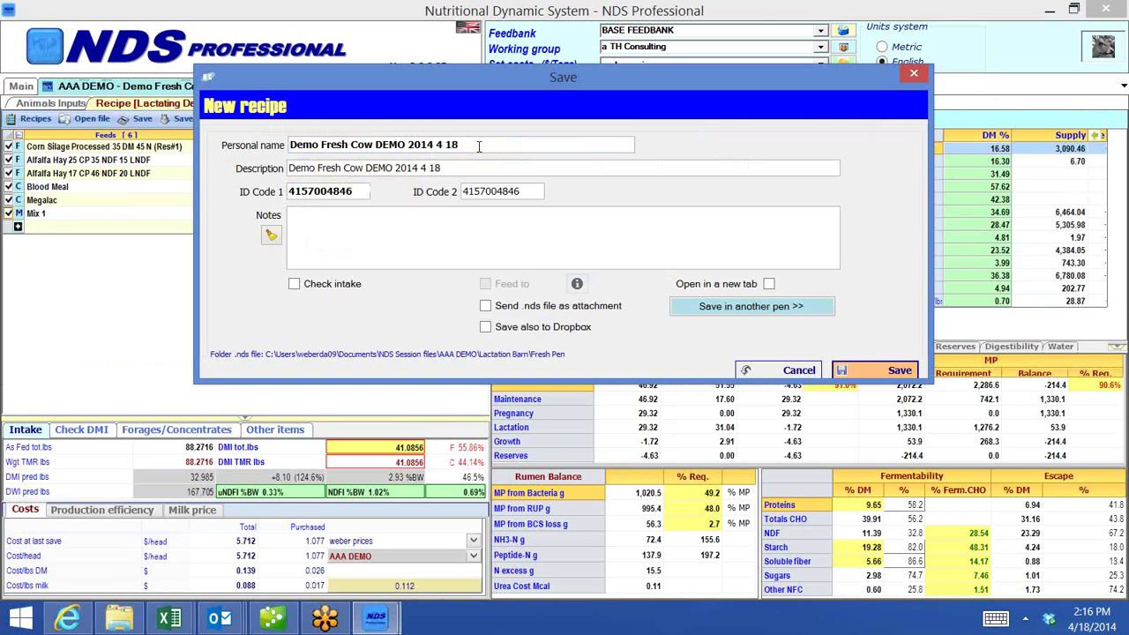
{"action": "left_click", "coordinate": [469, 148]}
{"action": "key", "text": "BackSpace"}
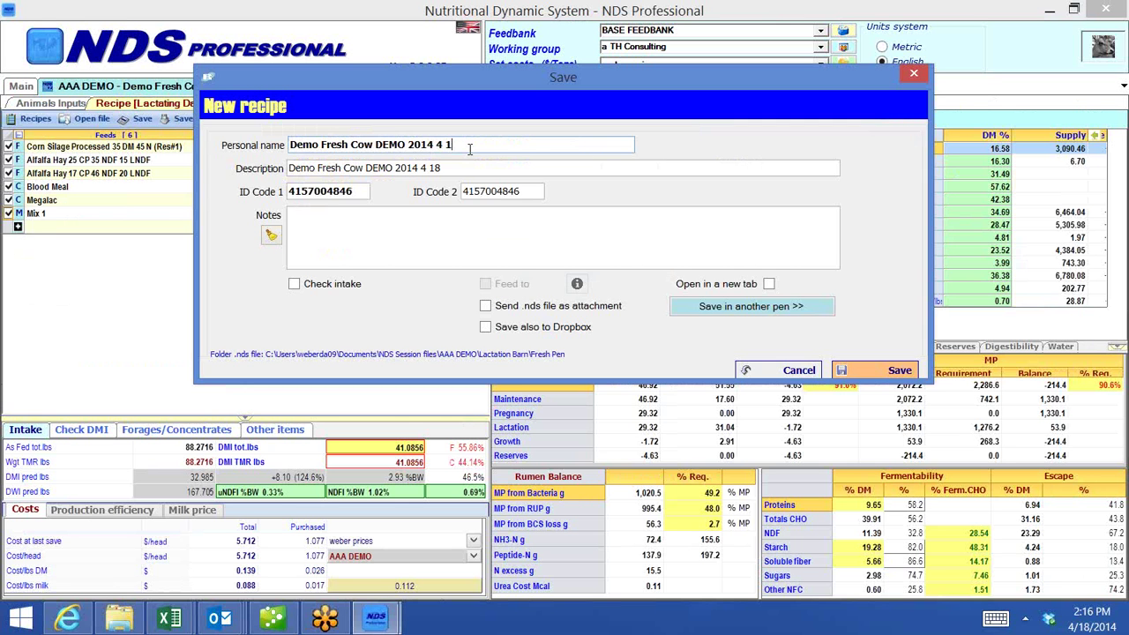
{"action": "key", "text": "BackSpace"}
{"action": "key", "text": "BackSpace"}
{"action": "key", "text": "BackSpace"}
{"action": "key", "text": "BackSpace"}
{"action": "key", "text": "BackSpace"}
{"action": "key", "text": "BackSpace"}
{"action": "key", "text": "BackSpace"}
{"action": "key", "text": "BackSpace"}
{"action": "type", "text": "2 2014 4 18"}
{"action": "triple_click", "coordinate": [448, 167]}
{"action": "key", "text": "BackSpace"}
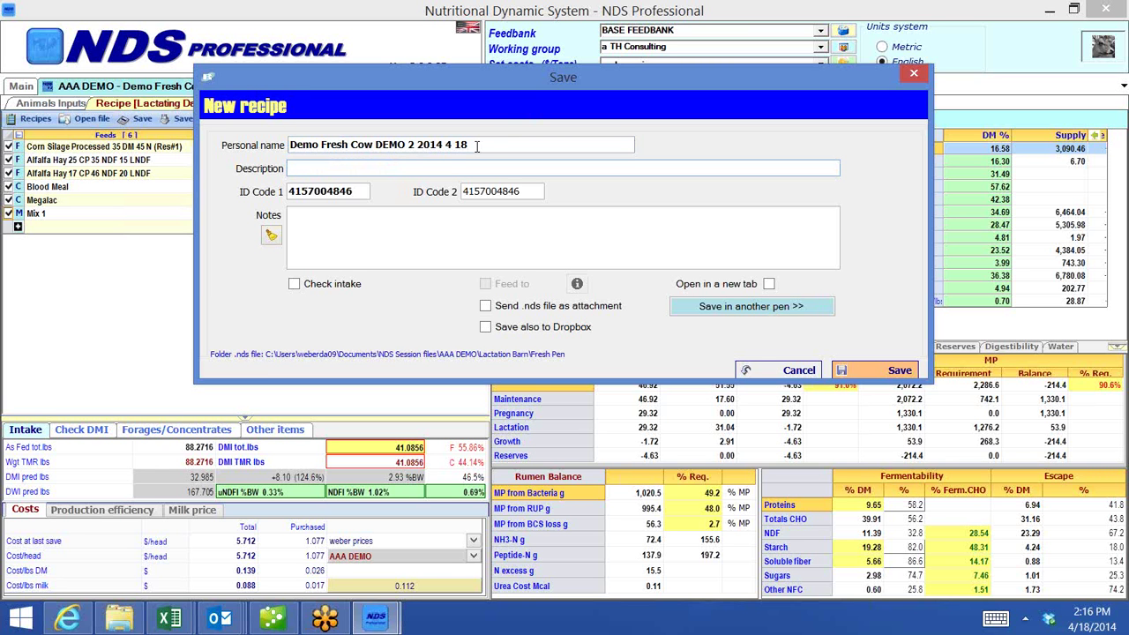
{"action": "key", "text": "Tab"}
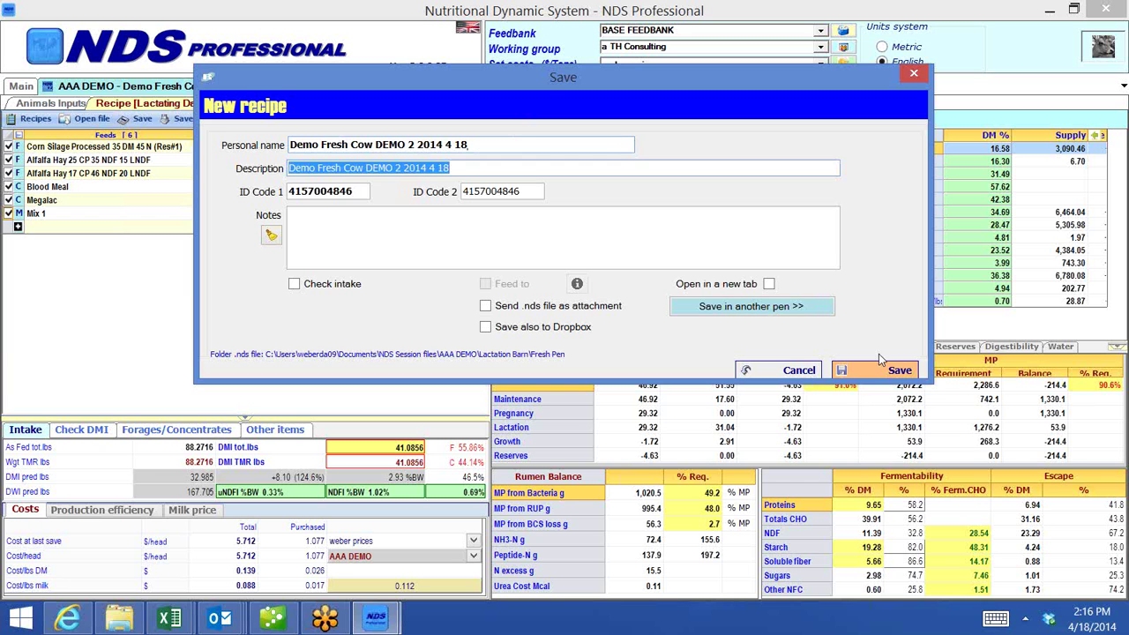
{"action": "left_click", "coordinate": [876, 370]}
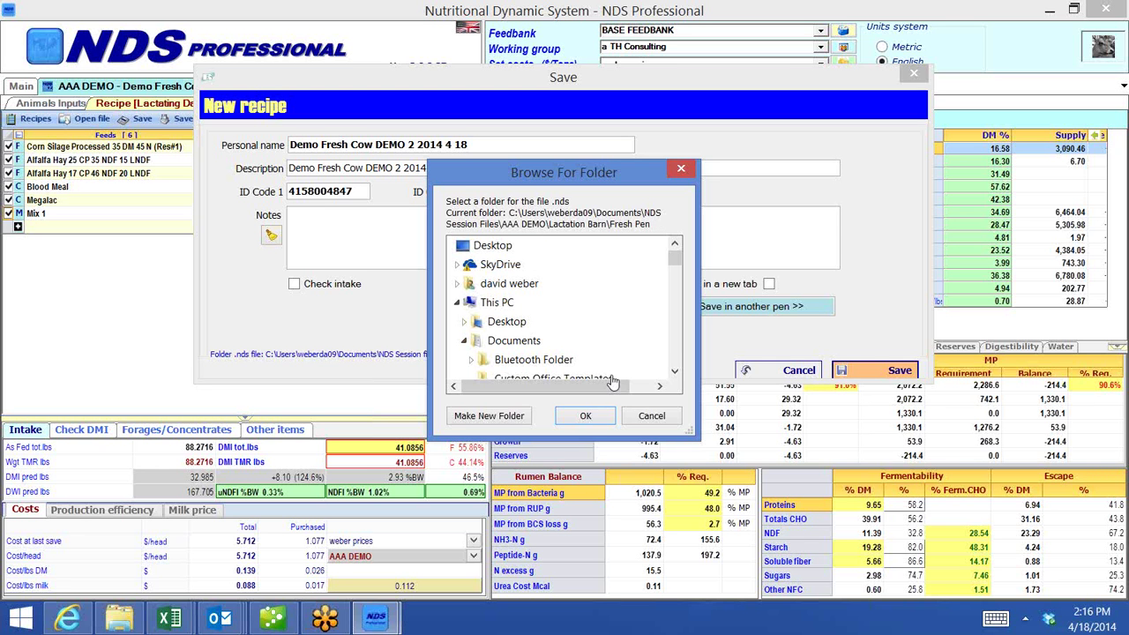
{"action": "left_click", "coordinate": [586, 417]}
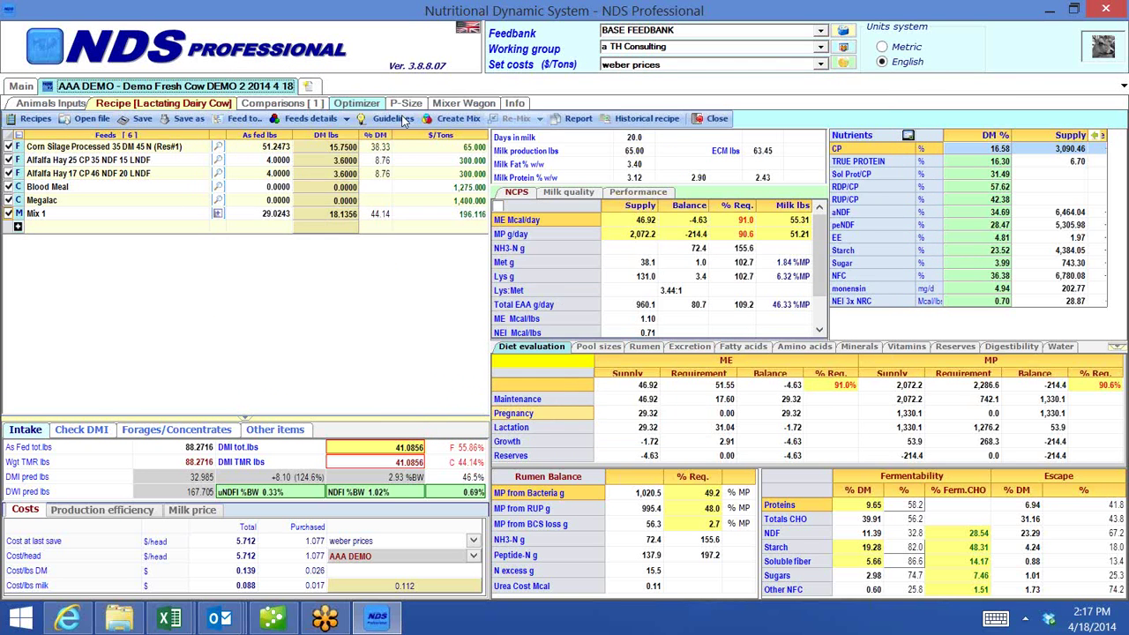
Step: Export the recipe report as a PDF into Fresh Pen, then close the report window
{"action": "left_click", "coordinate": [572, 118]}
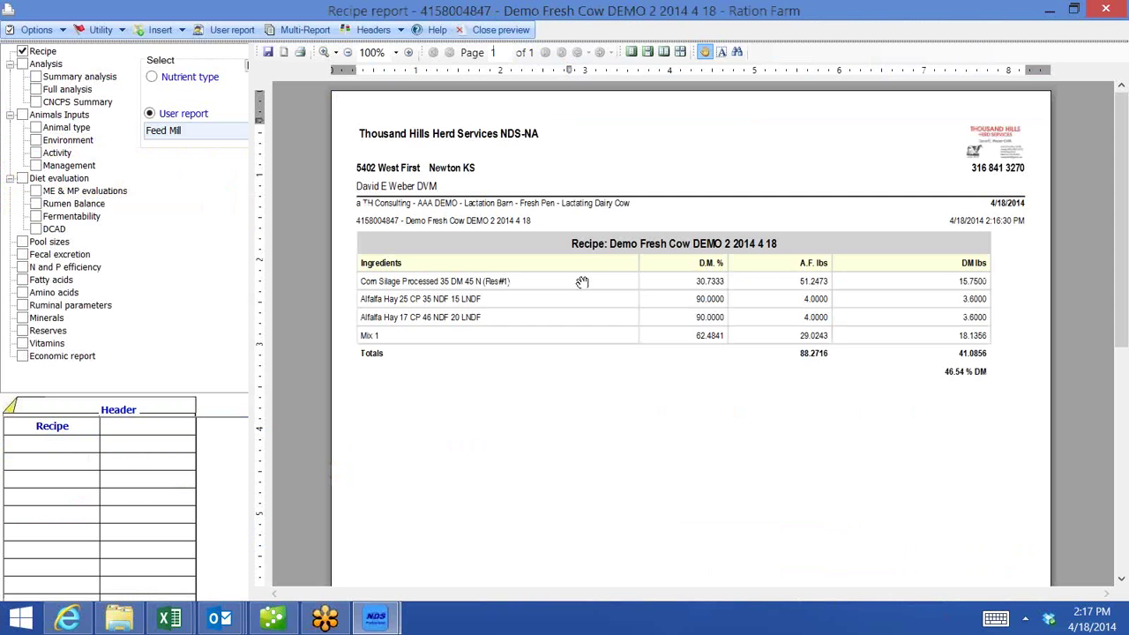
{"action": "left_click", "coordinate": [121, 30]}
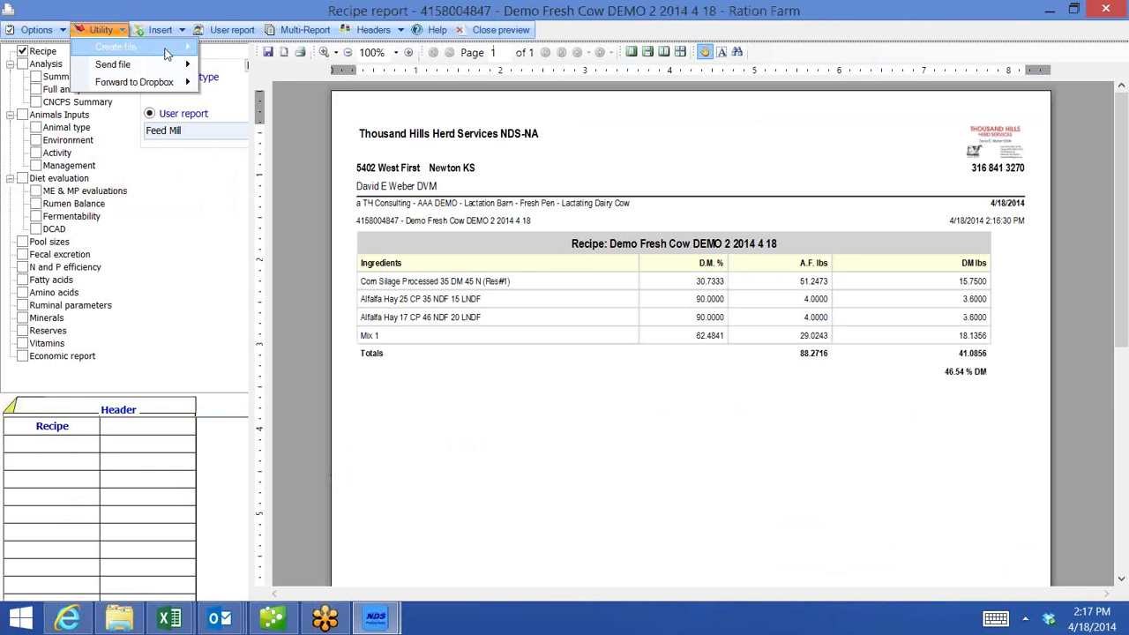
{"action": "mouse_move", "coordinate": [168, 53]}
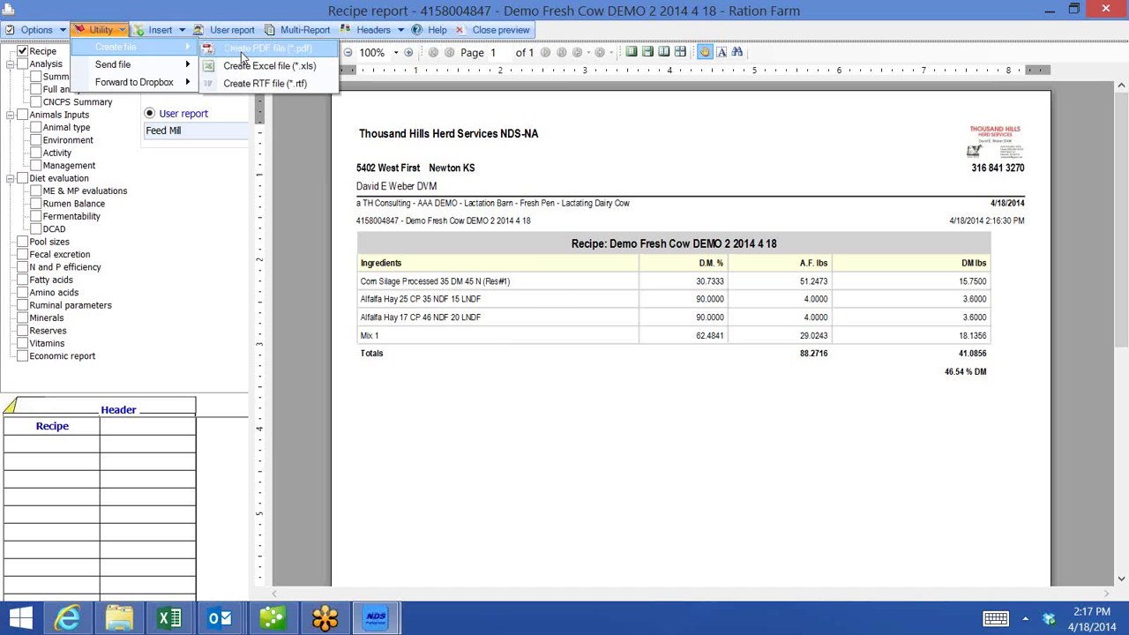
{"action": "left_click", "coordinate": [242, 51]}
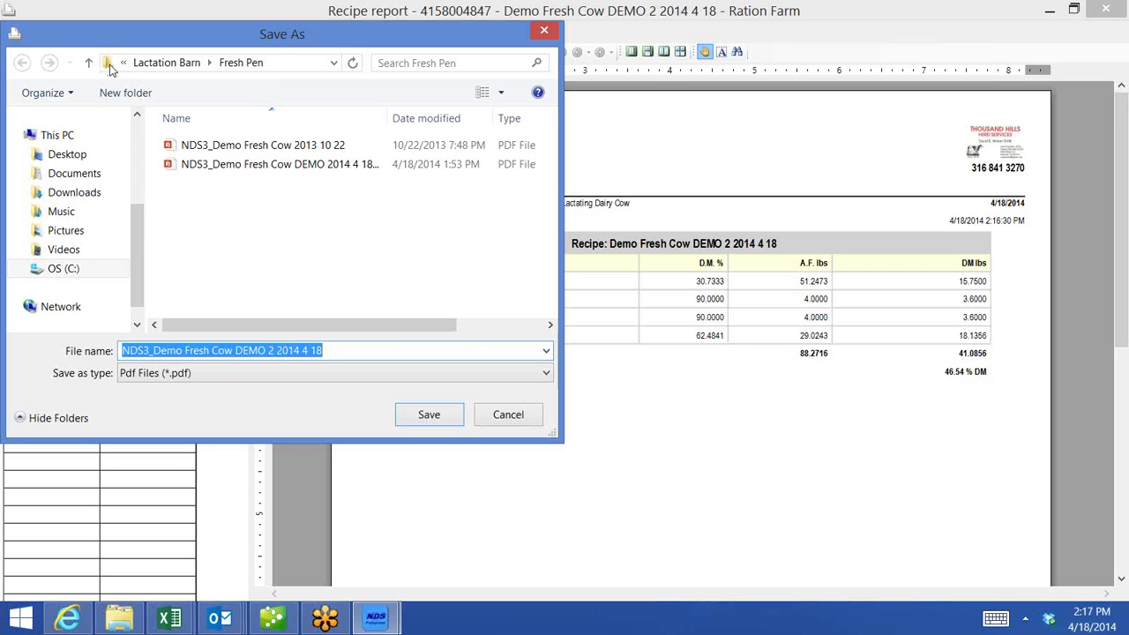
{"action": "left_click", "coordinate": [439, 420]}
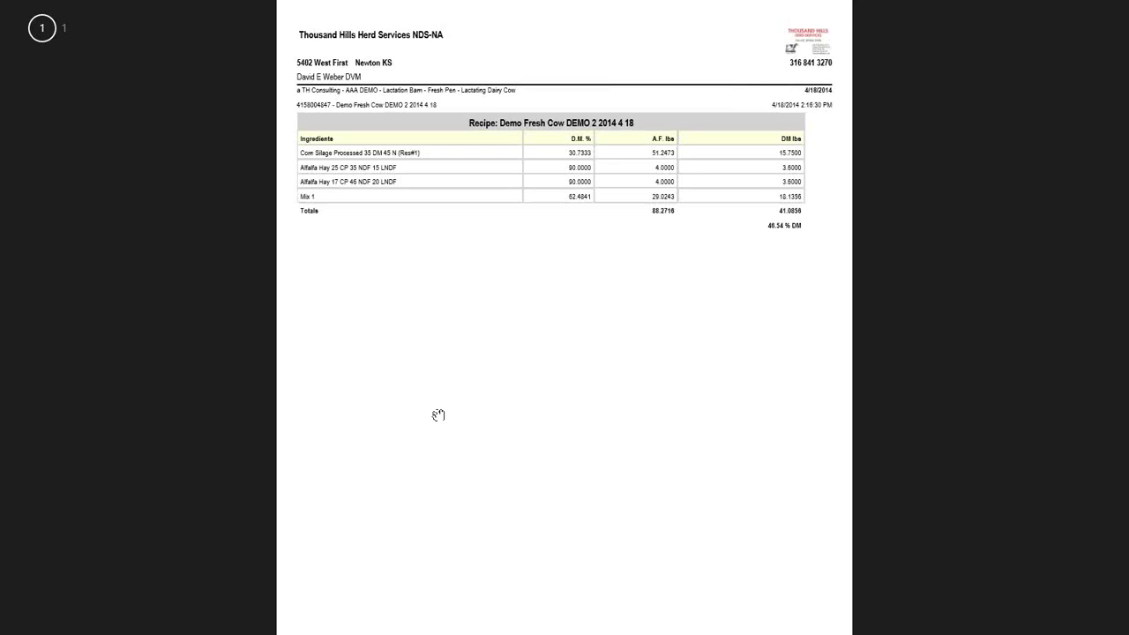
{"action": "key", "text": "alt+F4"}
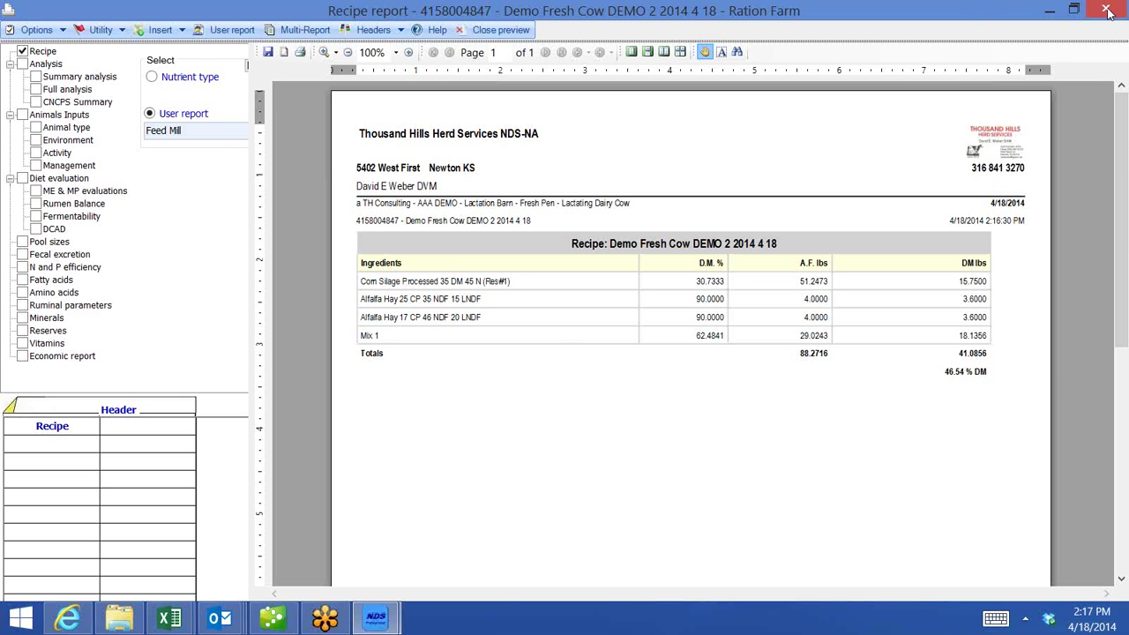
{"action": "left_click", "coordinate": [1108, 12]}
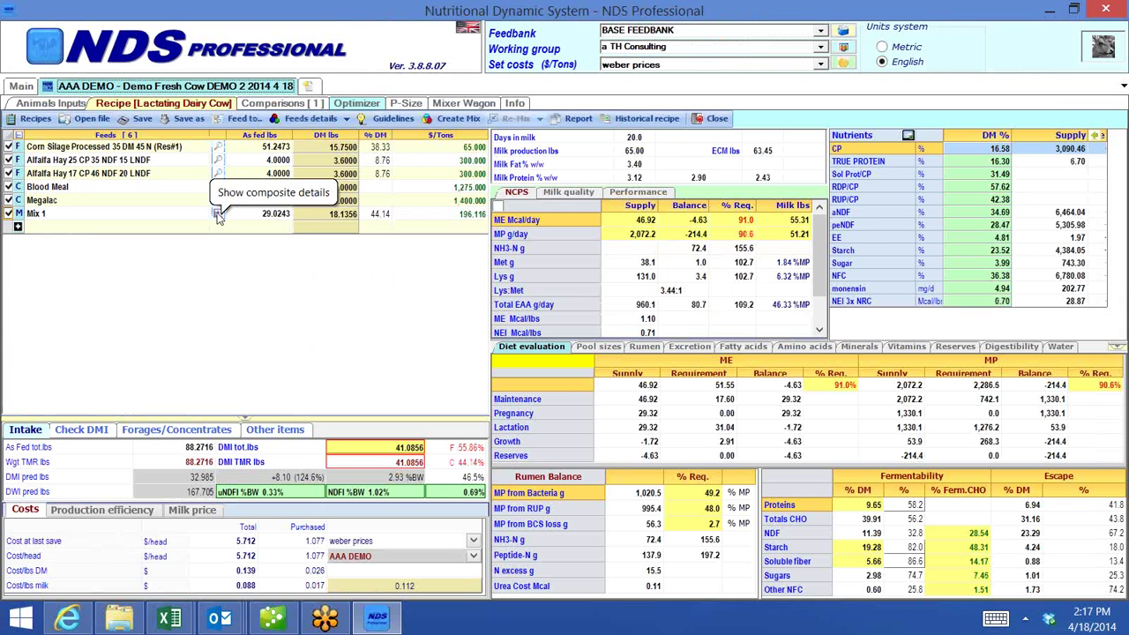
Step: Open the Mix 1 composite report for a 2000 batch size
{"action": "left_click", "coordinate": [217, 215]}
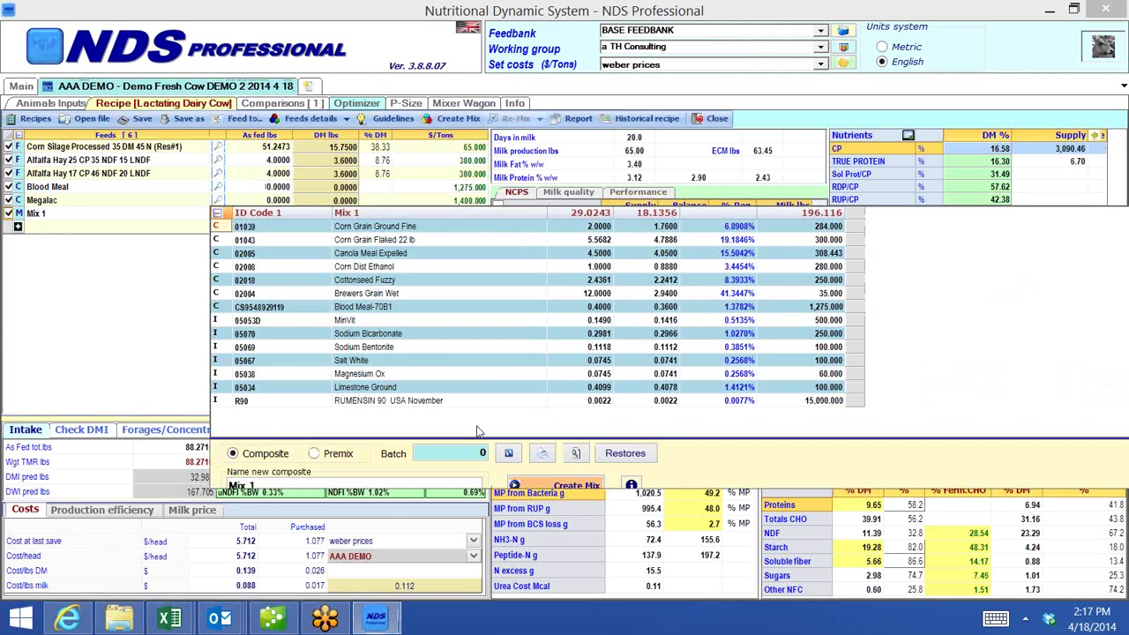
{"action": "left_click", "coordinate": [470, 453]}
{"action": "type", "text": "2000"}
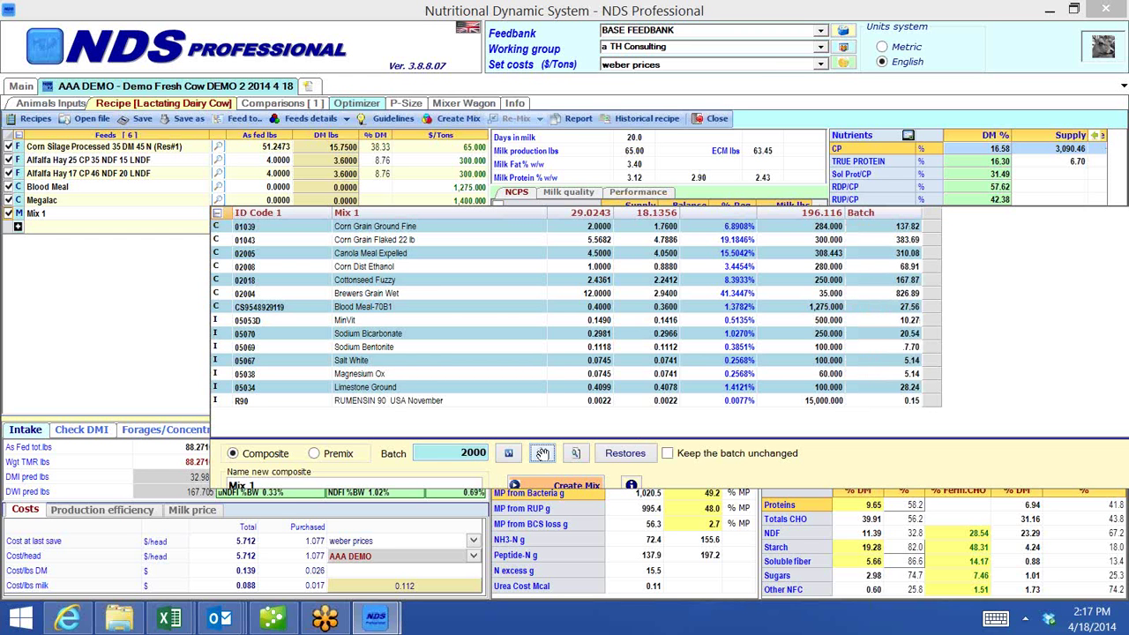
{"action": "left_click", "coordinate": [543, 453]}
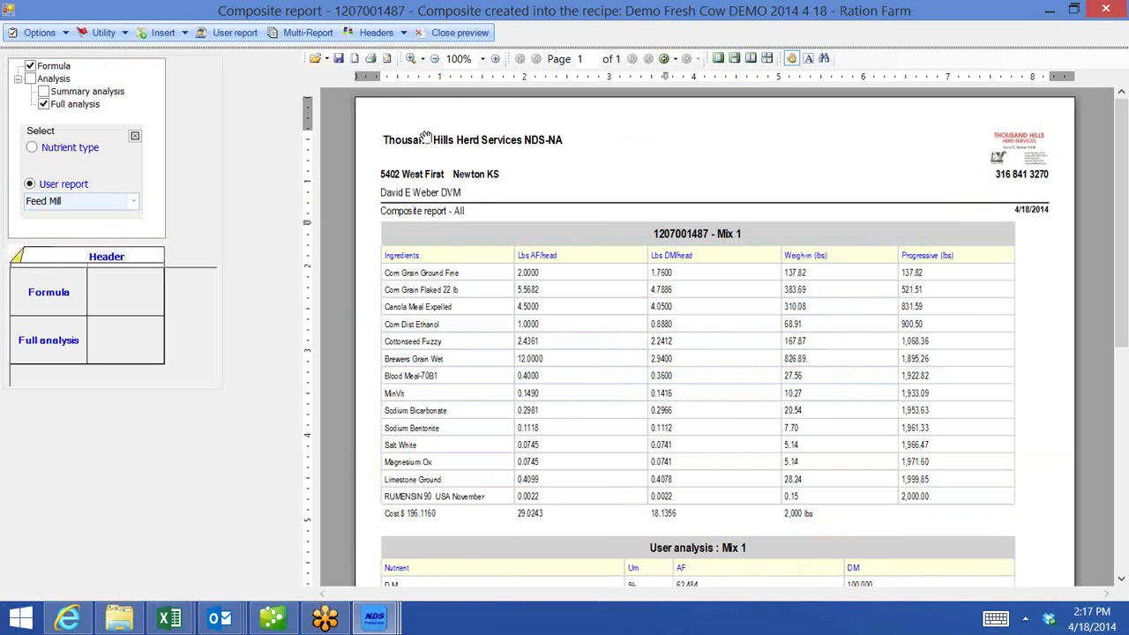
Step: Save the composite report as PDF 'NDS3_Mix 1-DEMO DAIRY 2014 4 18' in Fresh Pen
{"action": "left_click", "coordinate": [110, 35]}
{"action": "mouse_move", "coordinate": [186, 53]}
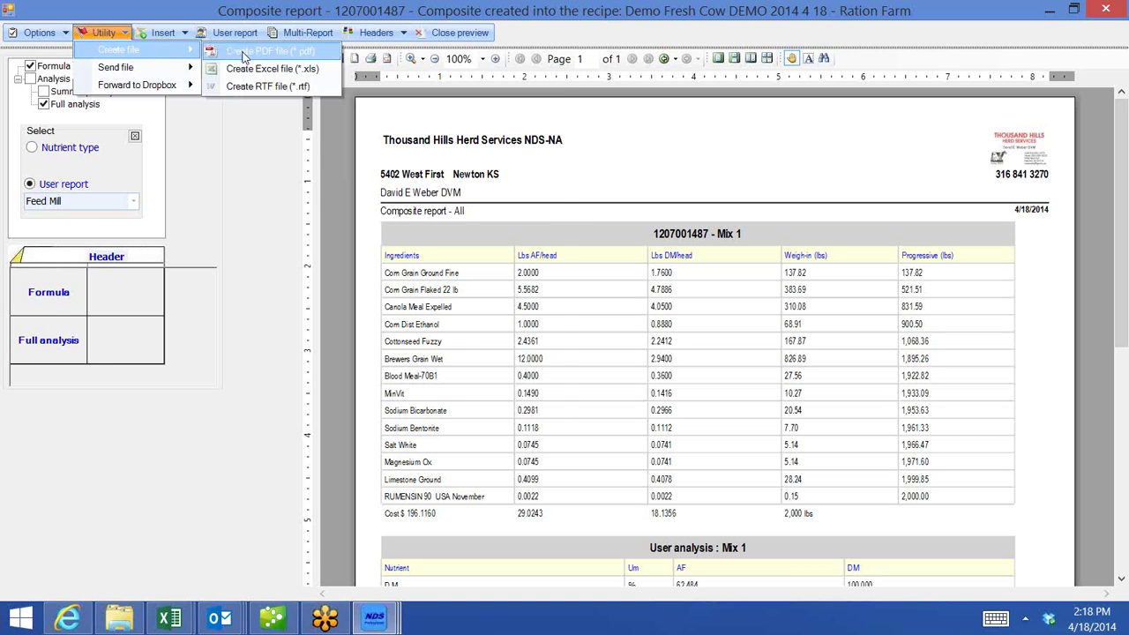
{"action": "left_click", "coordinate": [244, 56]}
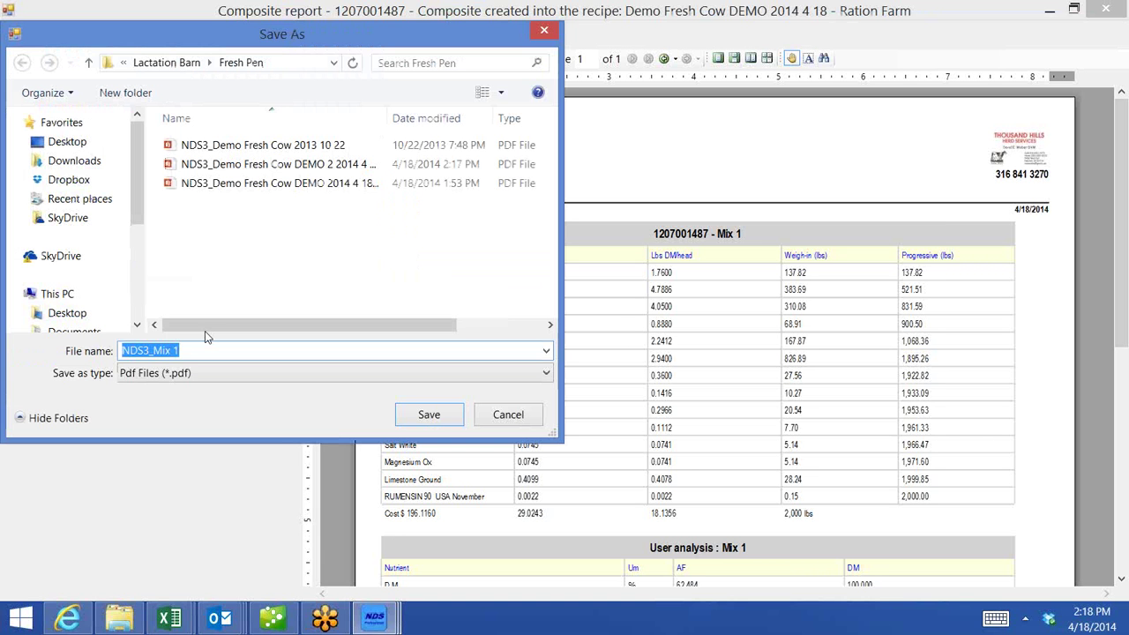
{"action": "left_click", "coordinate": [197, 348]}
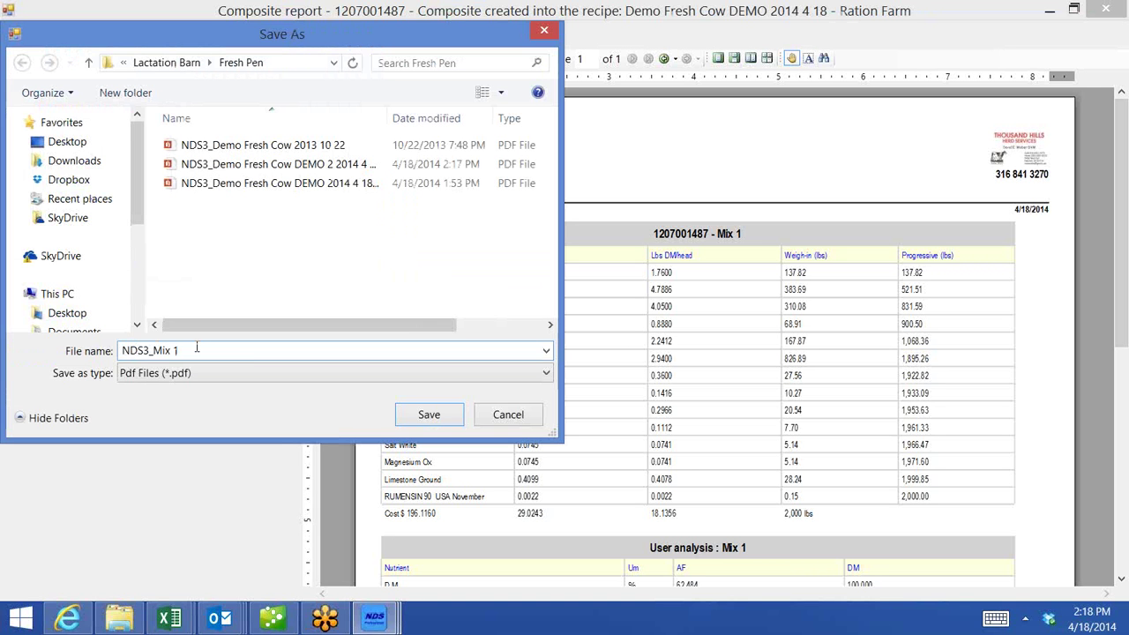
{"action": "type", "text": "-DMO"}
{"action": "key", "text": "BackSpace"}
{"action": "key", "text": "BackSpace"}
{"action": "type", "text": "EMO DAIRY 2014 4 18"}
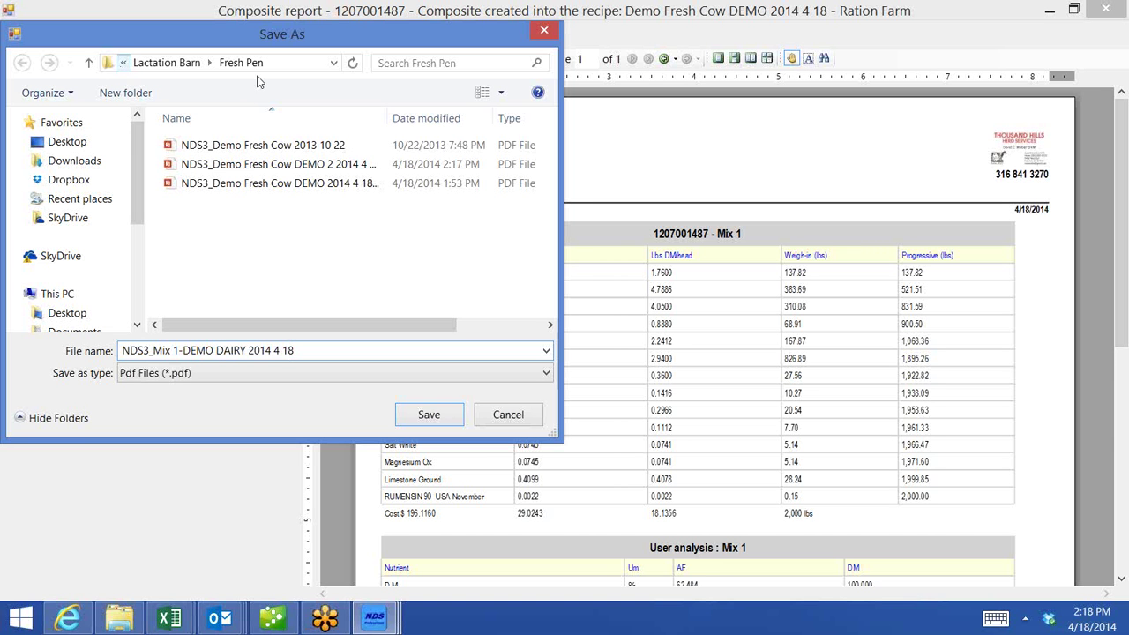
{"action": "left_click", "coordinate": [438, 417]}
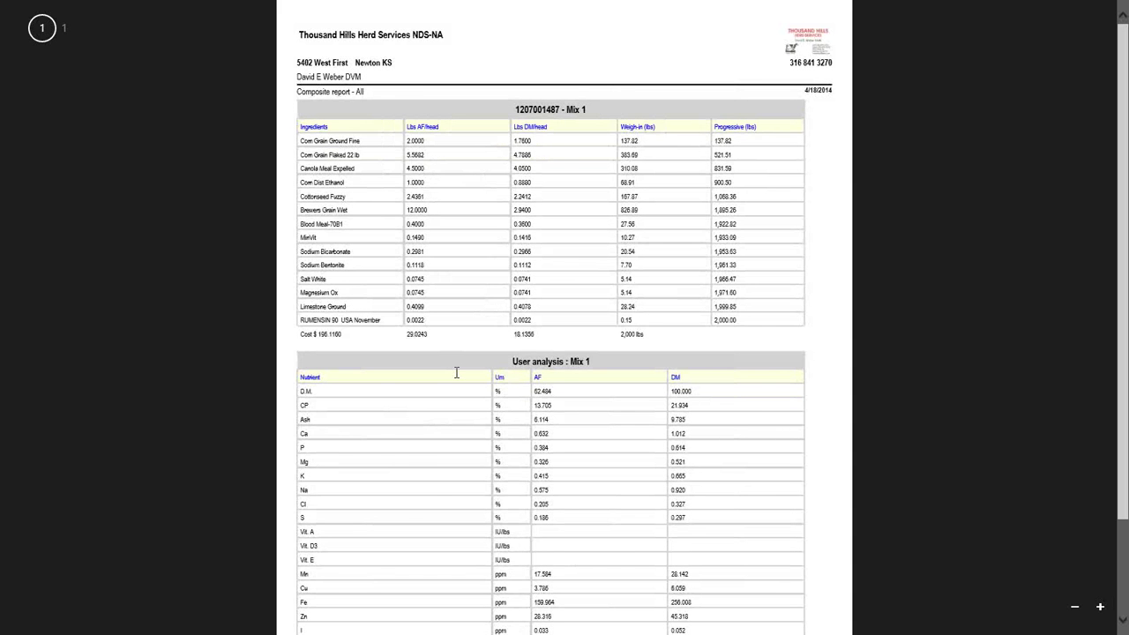
Step: Close the PDF and composite report window, and collapse the Mix 1 details
{"action": "key", "text": "alt+Tab"}
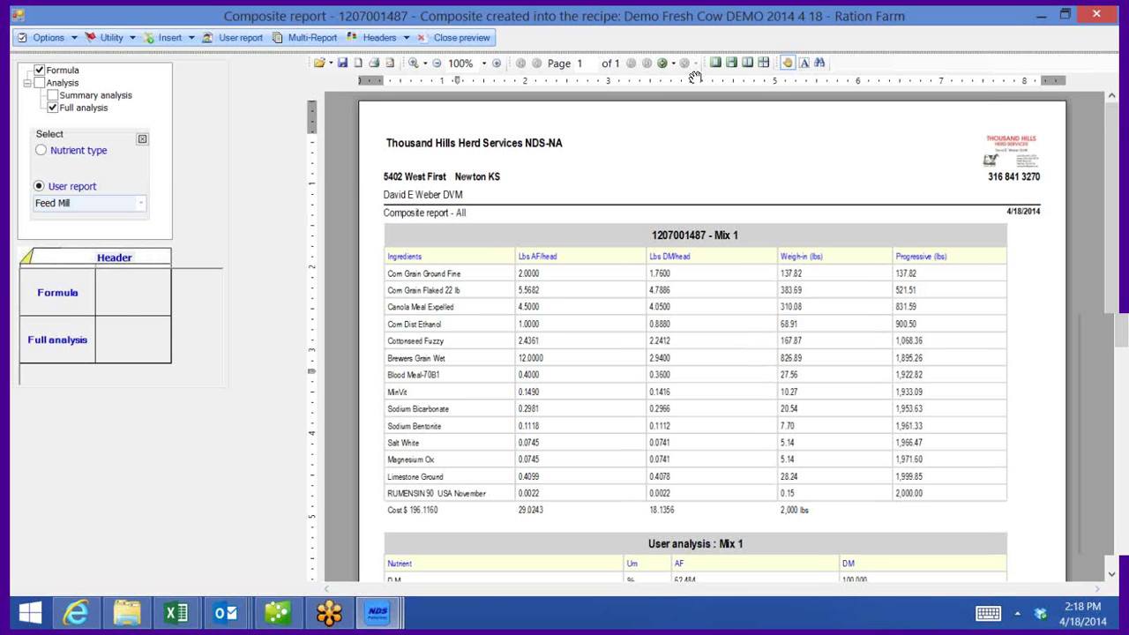
{"action": "left_click", "coordinate": [1105, 11]}
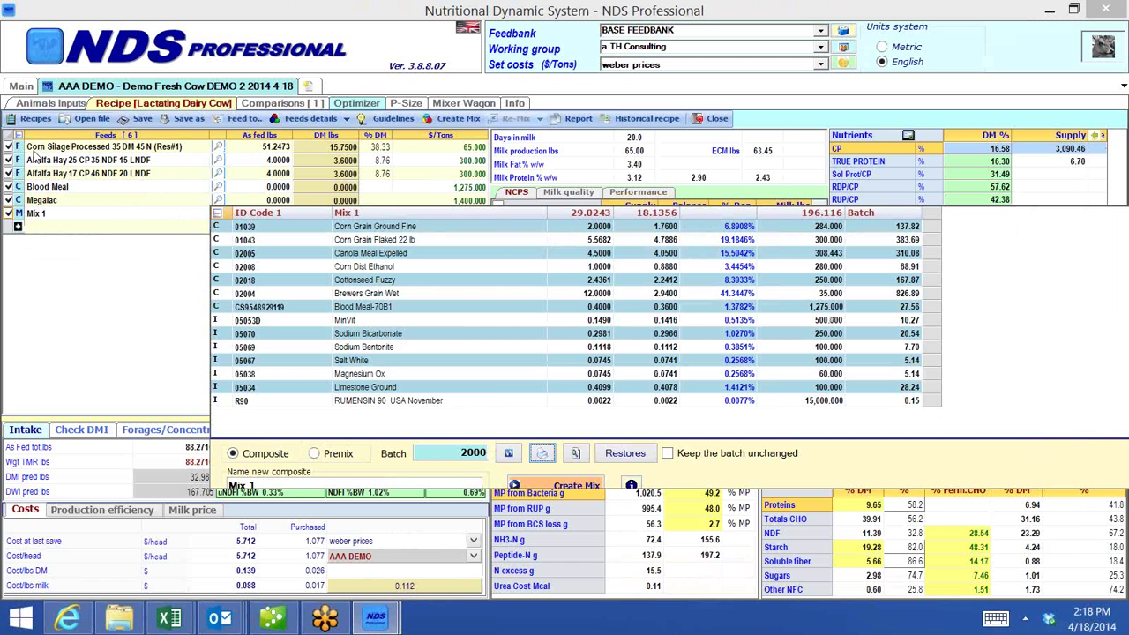
{"action": "left_click", "coordinate": [217, 214]}
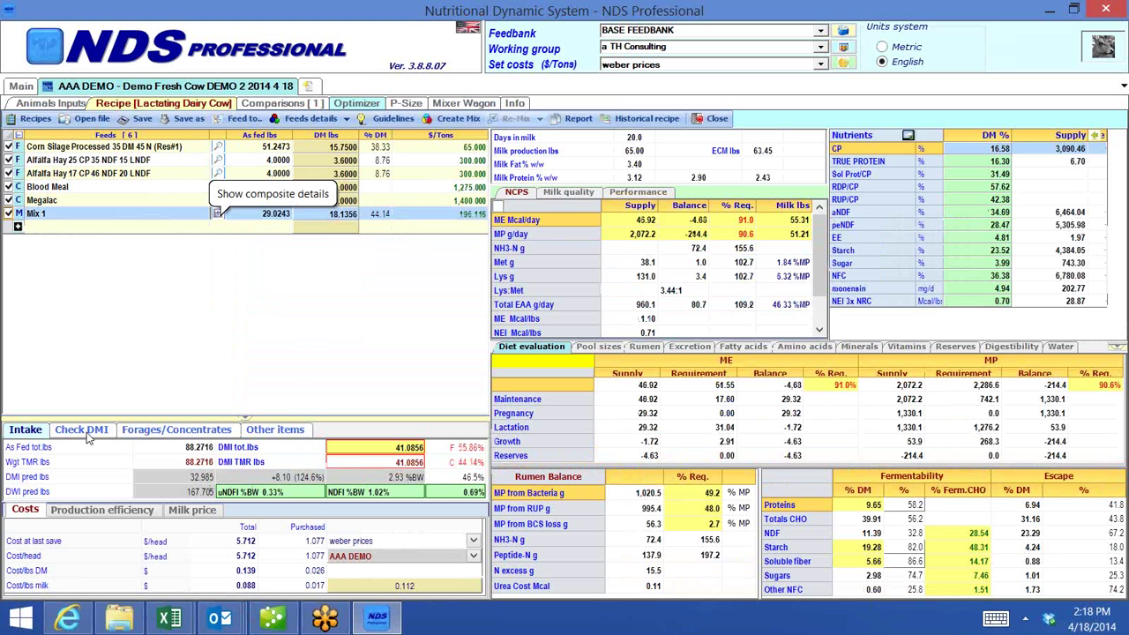
{"action": "left_click", "coordinate": [120, 619]}
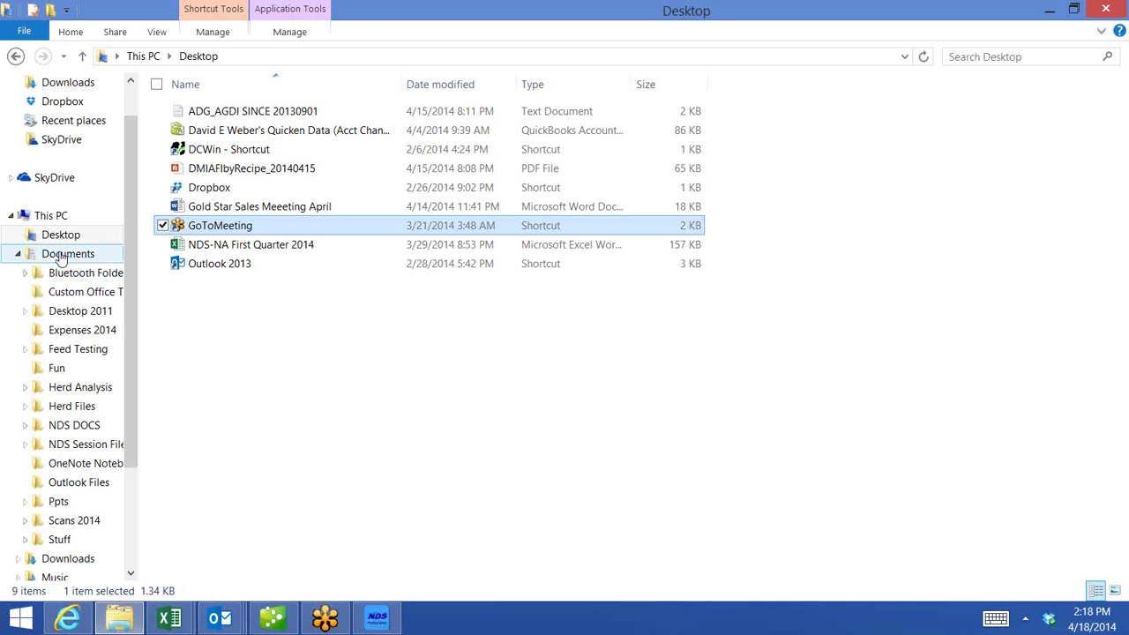
Step: Browse to Documents > NDS Session Files > AAA DEMO > Lactation Barn > Fresh Pen
{"action": "left_click", "coordinate": [62, 255]}
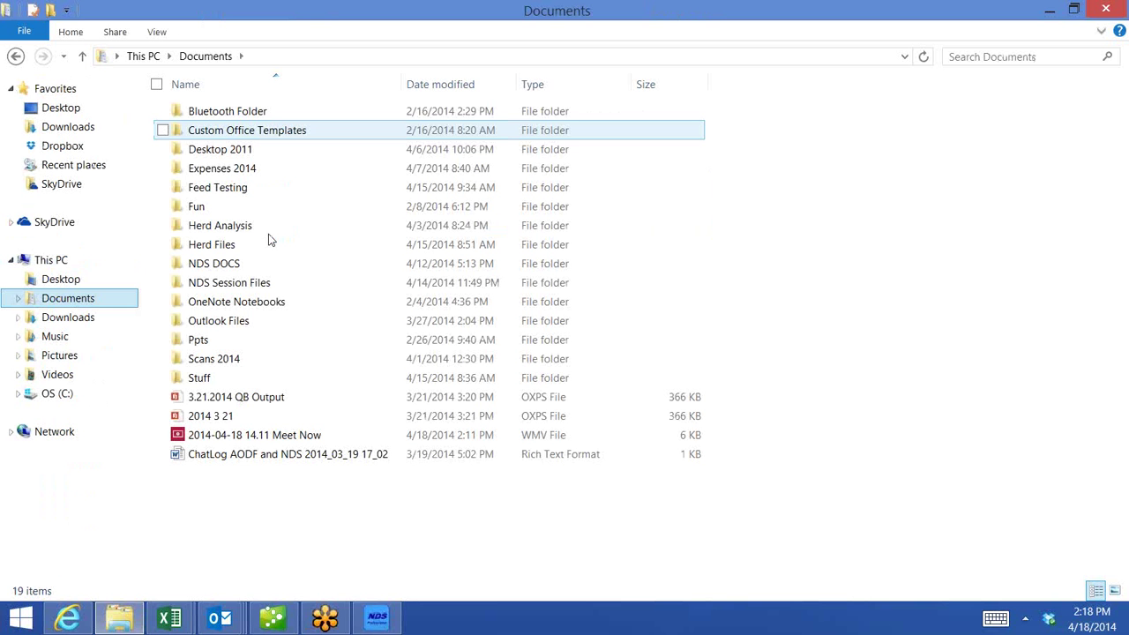
{"action": "double_click", "coordinate": [229, 282]}
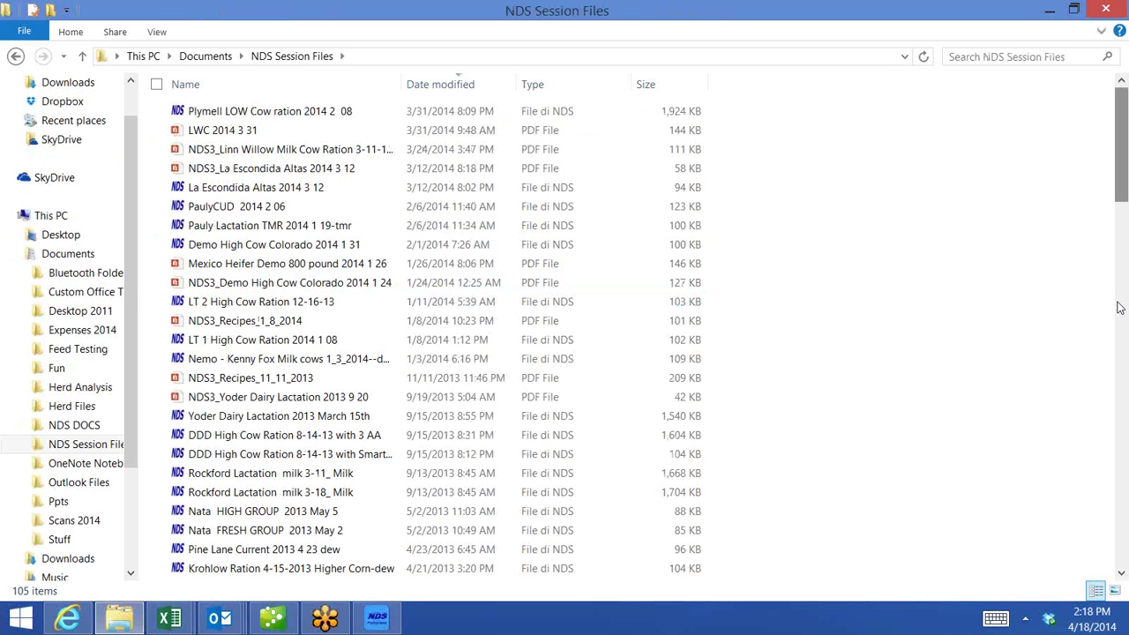
{"action": "left_click_drag", "start_coordinate": [1119, 307], "coordinate": [1117, 571]}
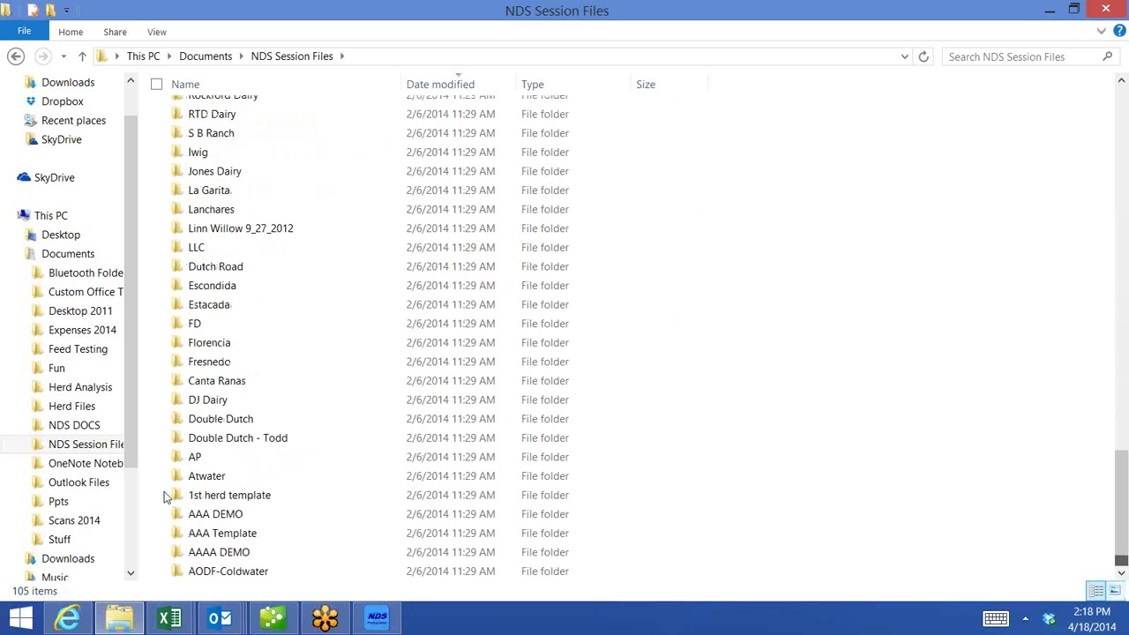
{"action": "double_click", "coordinate": [203, 520]}
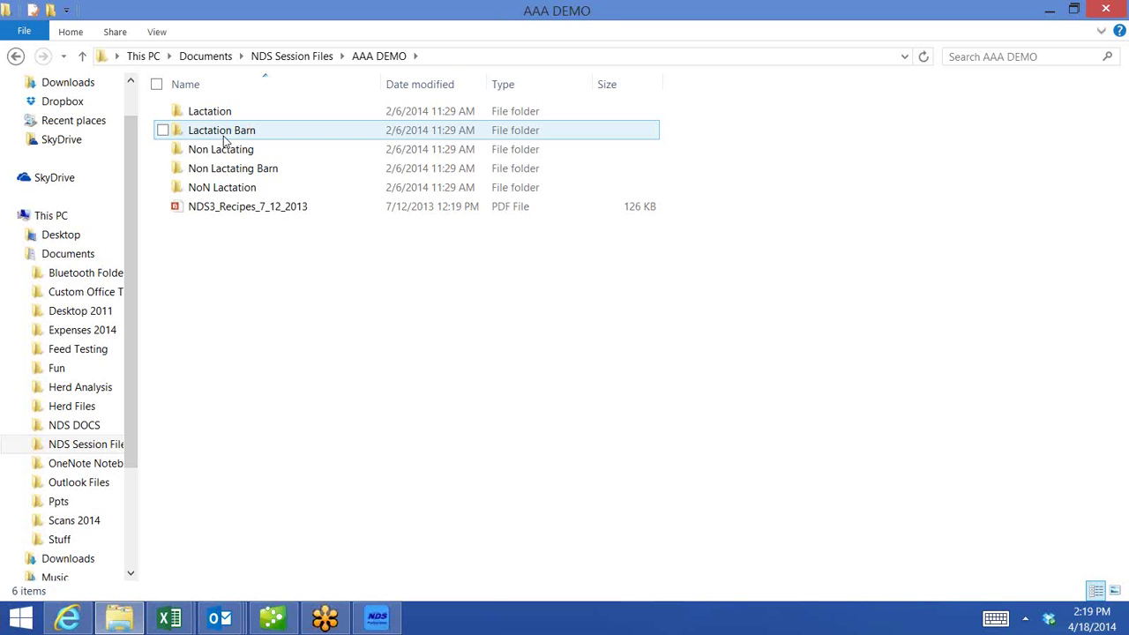
{"action": "left_click", "coordinate": [224, 140]}
{"action": "double_click", "coordinate": [224, 139]}
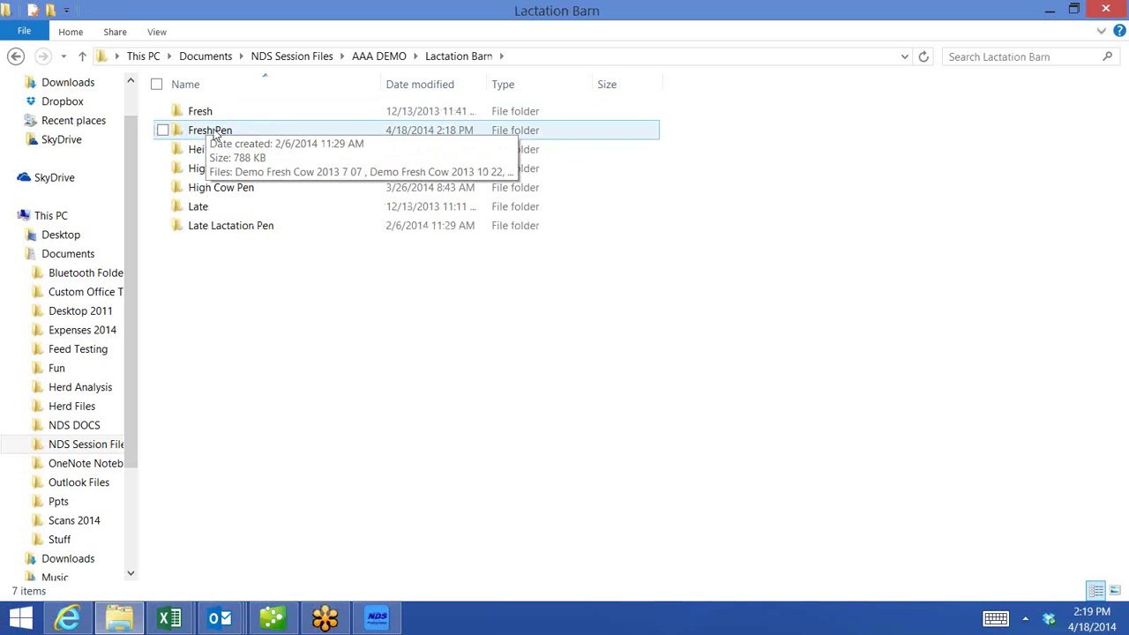
{"action": "double_click", "coordinate": [214, 130]}
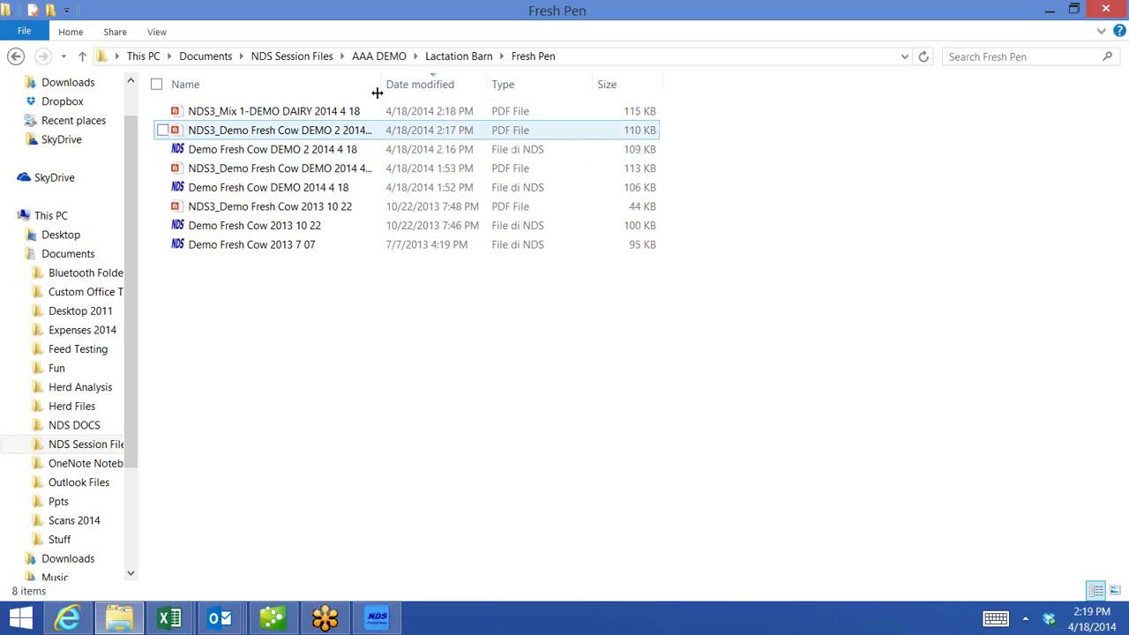
Step: Check the new recipe PDF and recipe file, close Explorer, and return to NDS's Main tab
{"action": "left_click", "coordinate": [176, 131]}
{"action": "left_click", "coordinate": [229, 151]}
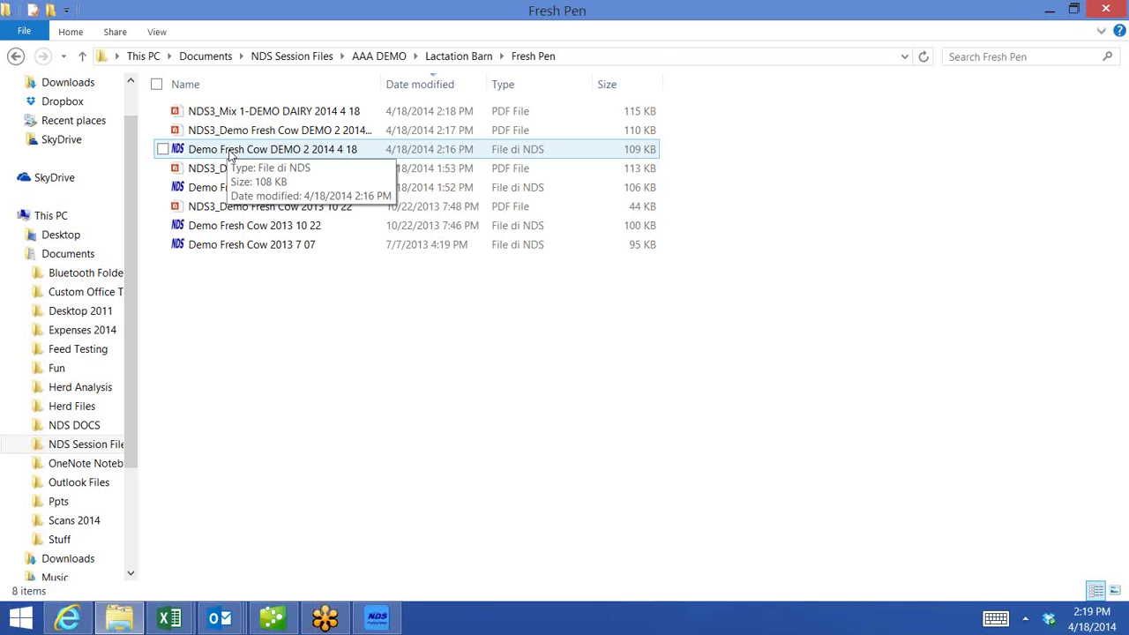
{"action": "left_click", "coordinate": [1105, 11]}
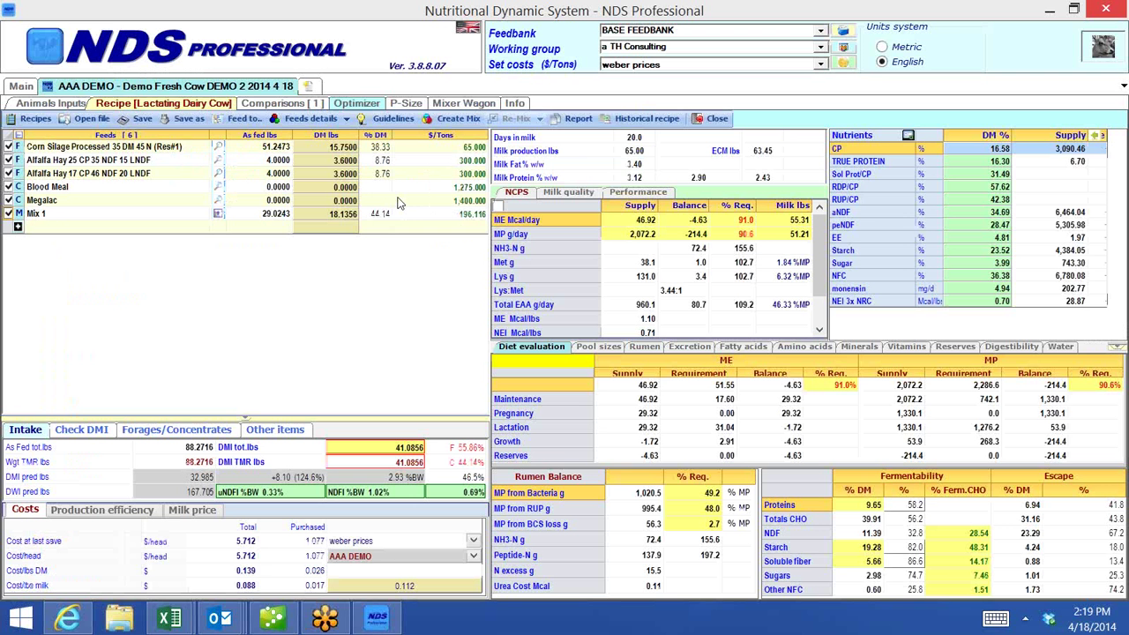
{"action": "left_click", "coordinate": [18, 87]}
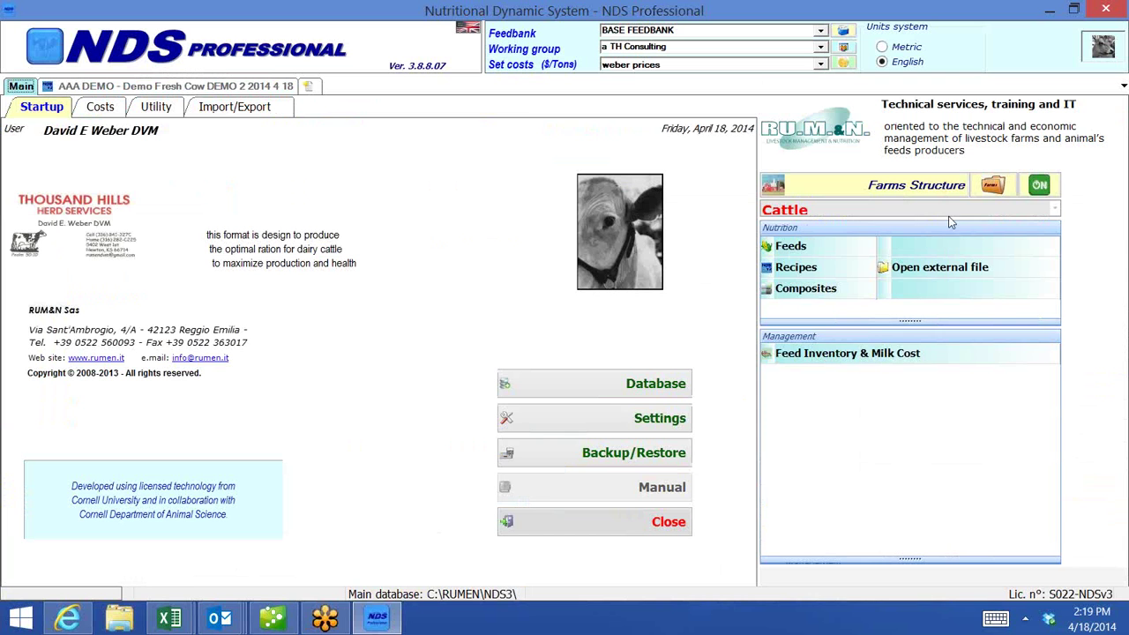